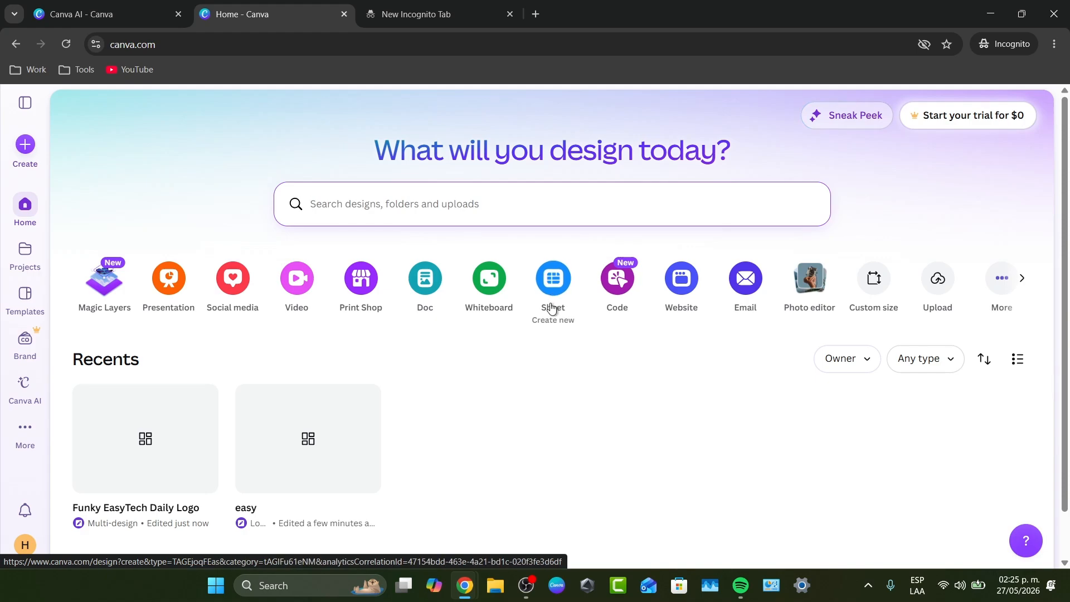
# Switch to the browser window with the signed-in account and open the recent podcast cover titled Untitled Design
pyautogui.moveTo(466, 585)
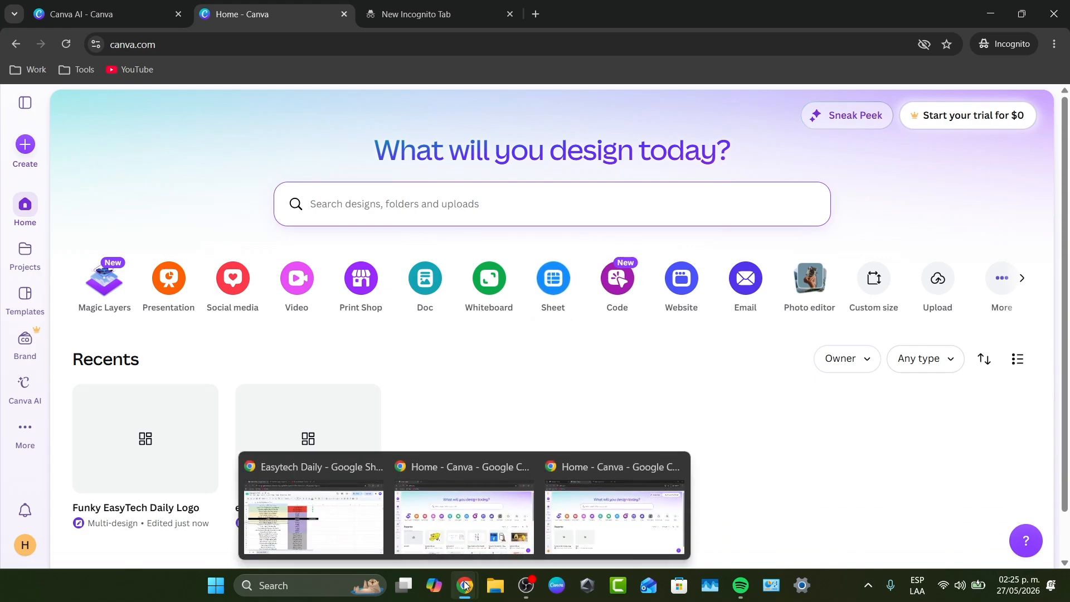
pyautogui.click(479, 486)
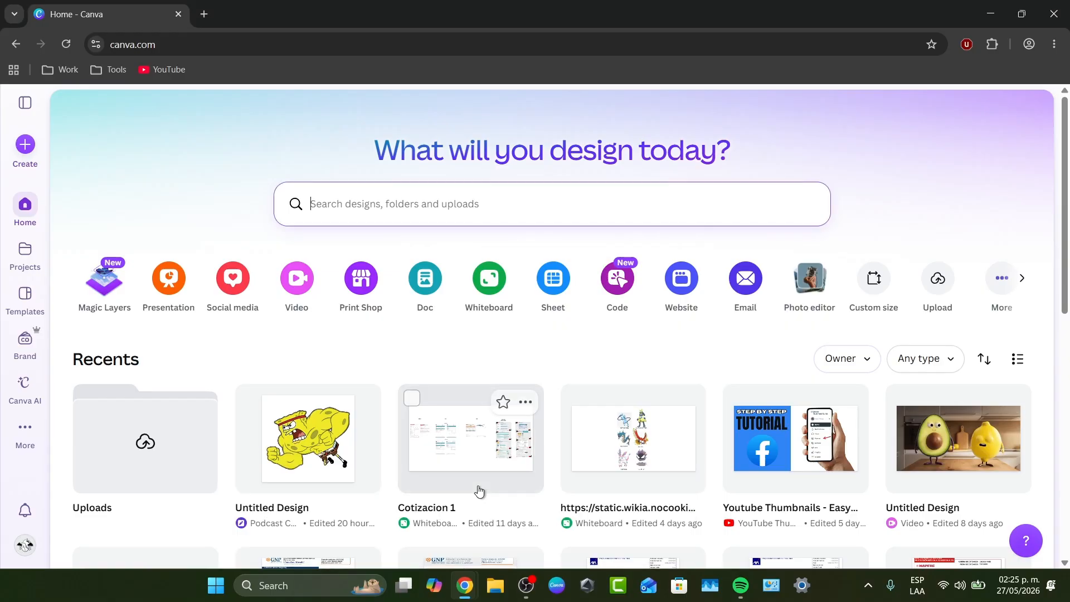
pyautogui.click(321, 441)
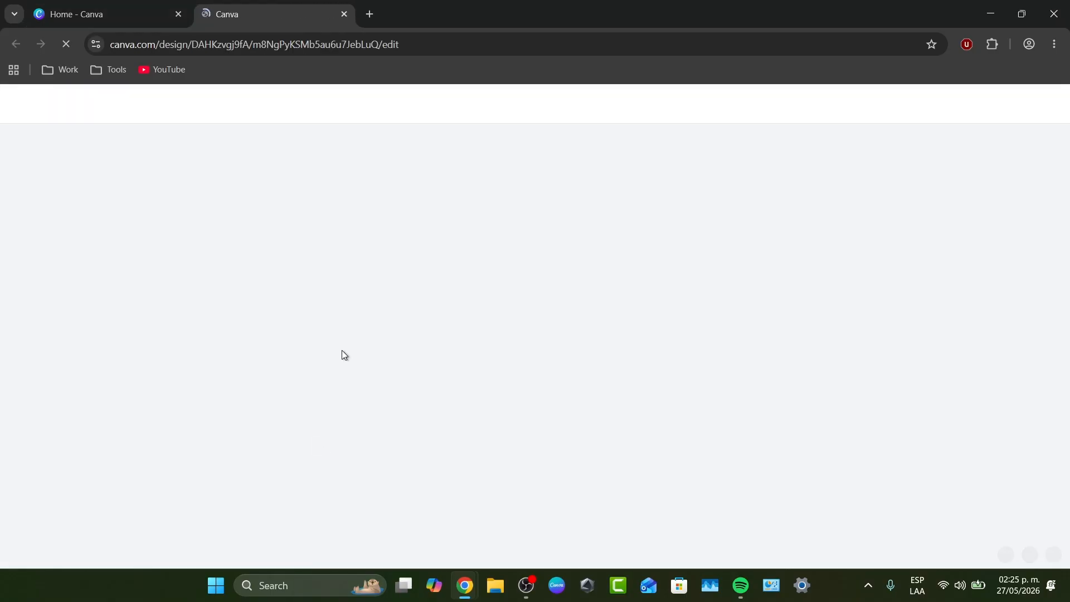
# Return to the home page and view the social media formats available for a new design
pyautogui.click(182, 8)
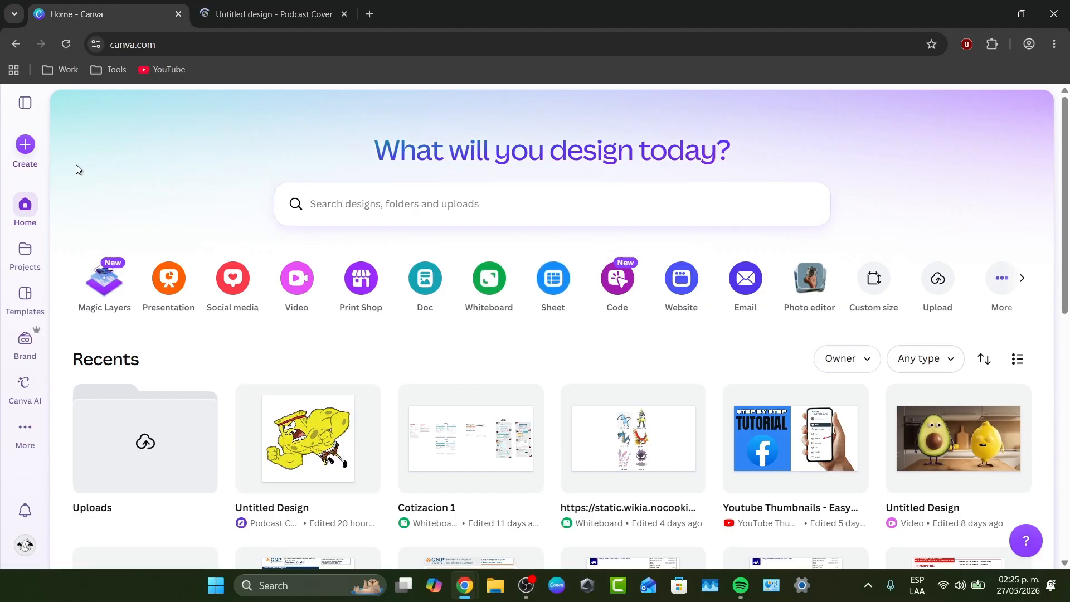
pyautogui.click(29, 150)
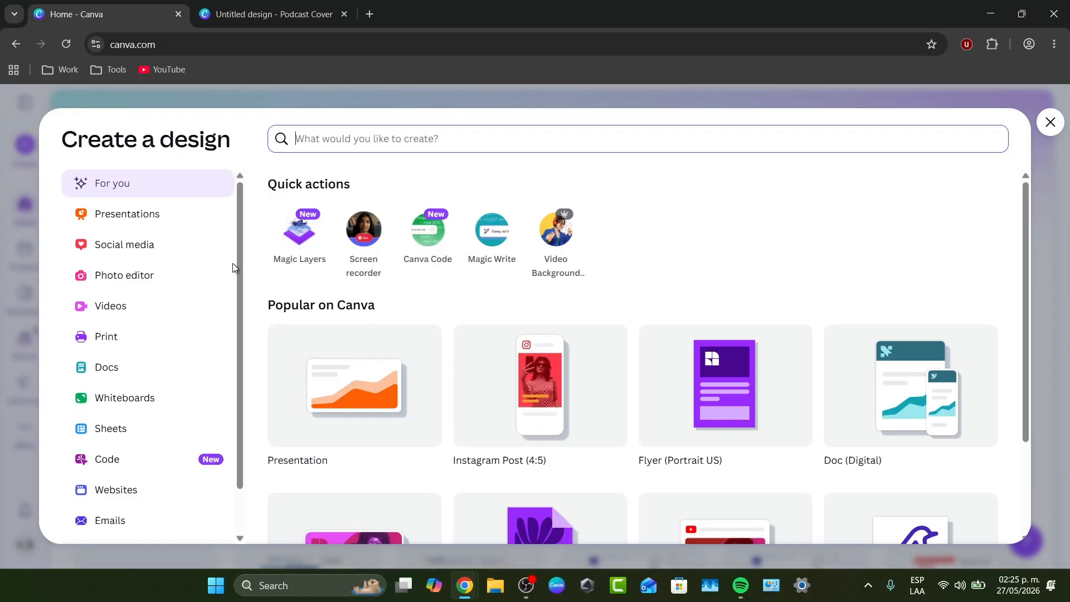
pyautogui.click(158, 245)
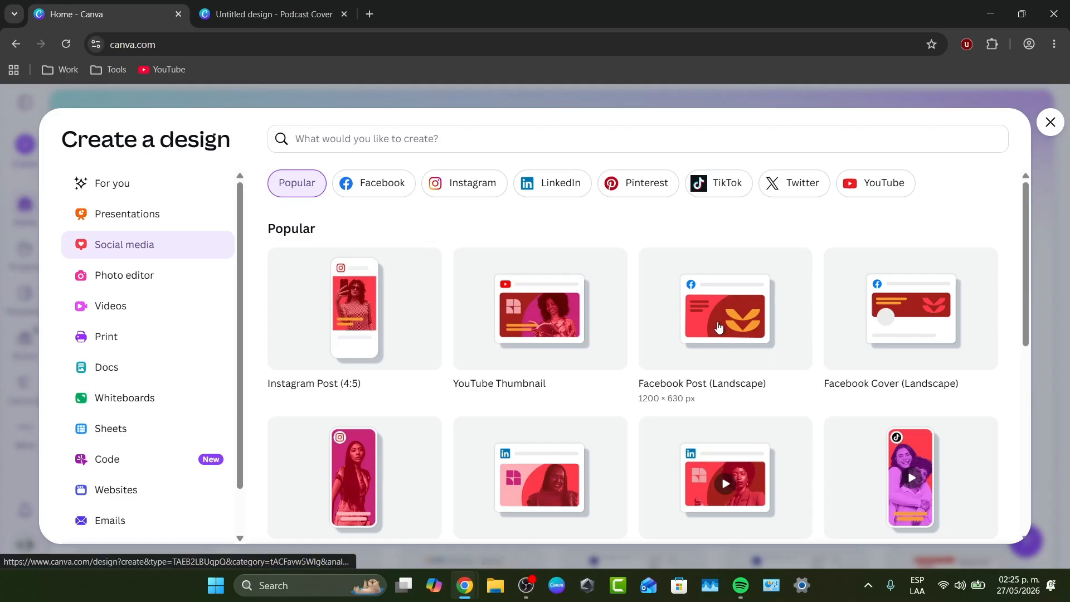
# Return to the podcast cover design and add a third page after page 2
pyautogui.click(267, 14)
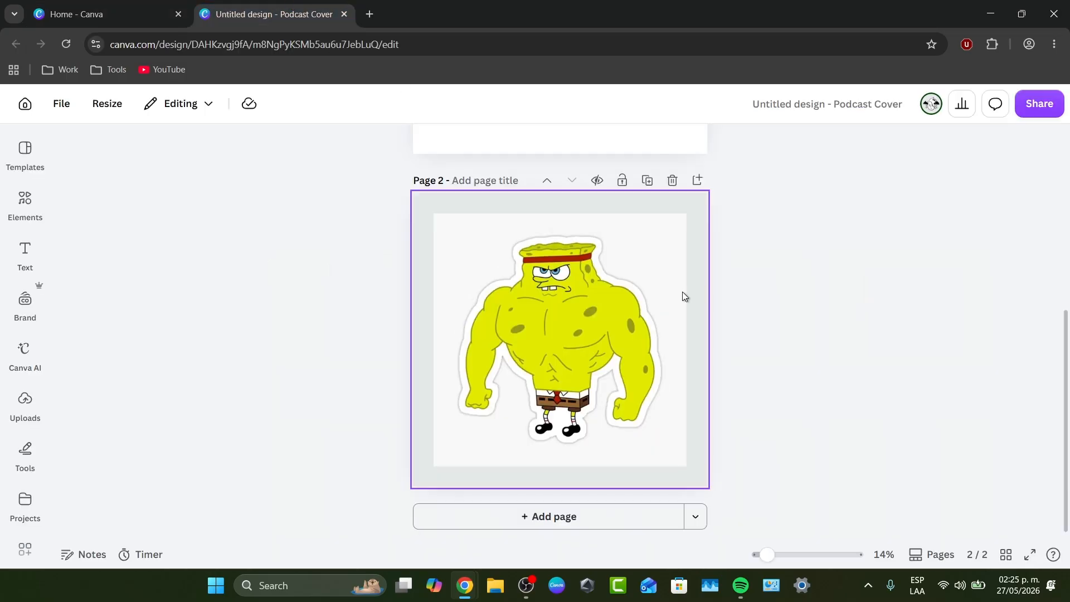
pyautogui.scroll(1, 801, 428)
pyautogui.scroll(4, 802, 427)
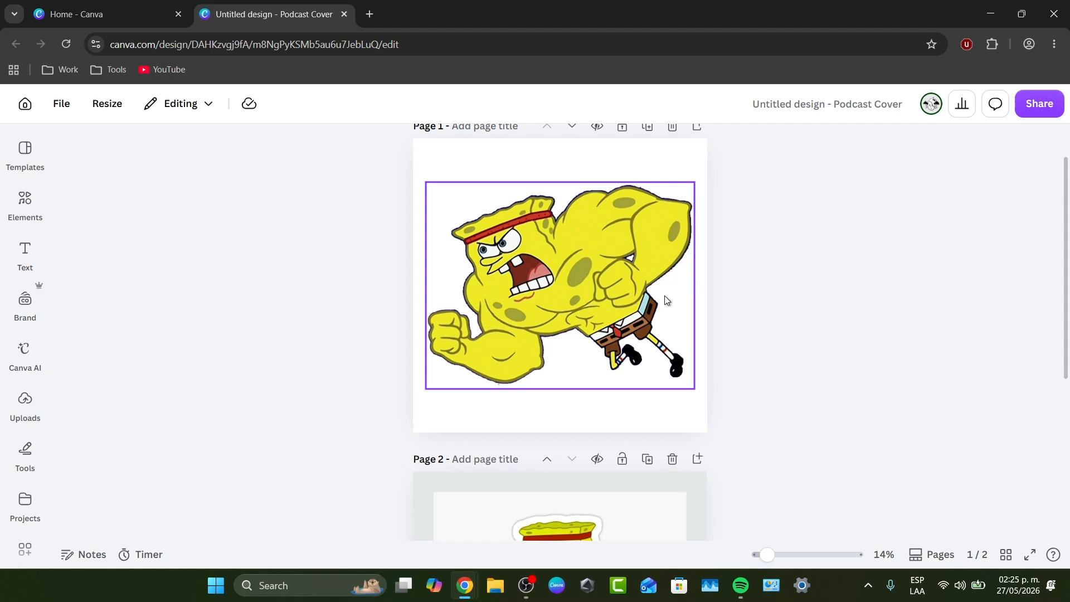
pyautogui.click(601, 168)
pyautogui.scroll(-5, 644, 227)
pyautogui.click(620, 513)
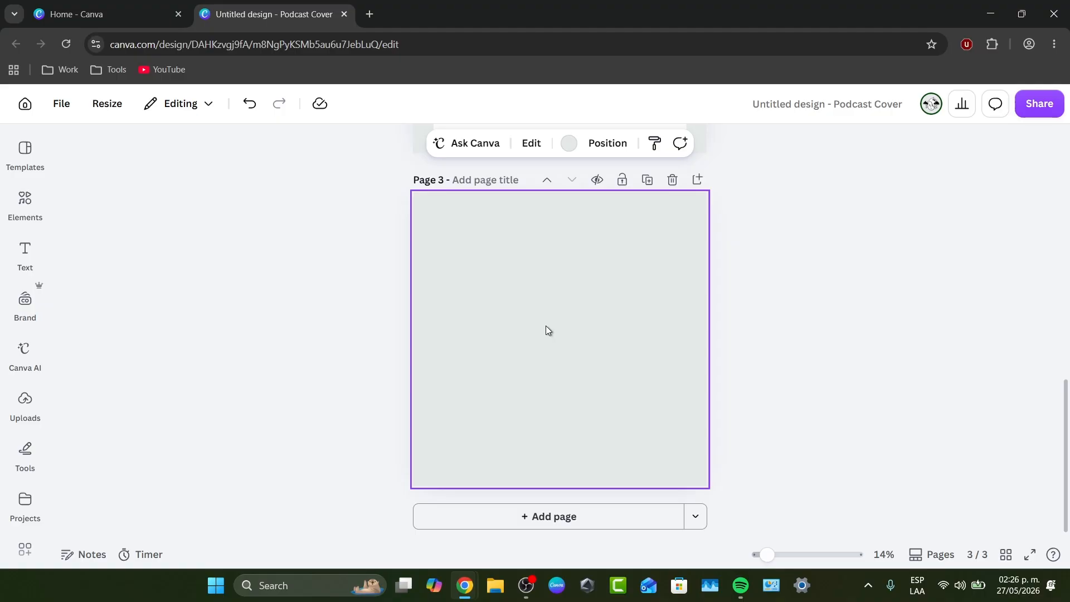
# Place the uploaded image of the pink-and-white creature on a black background onto page 3
pyautogui.click(25, 400)
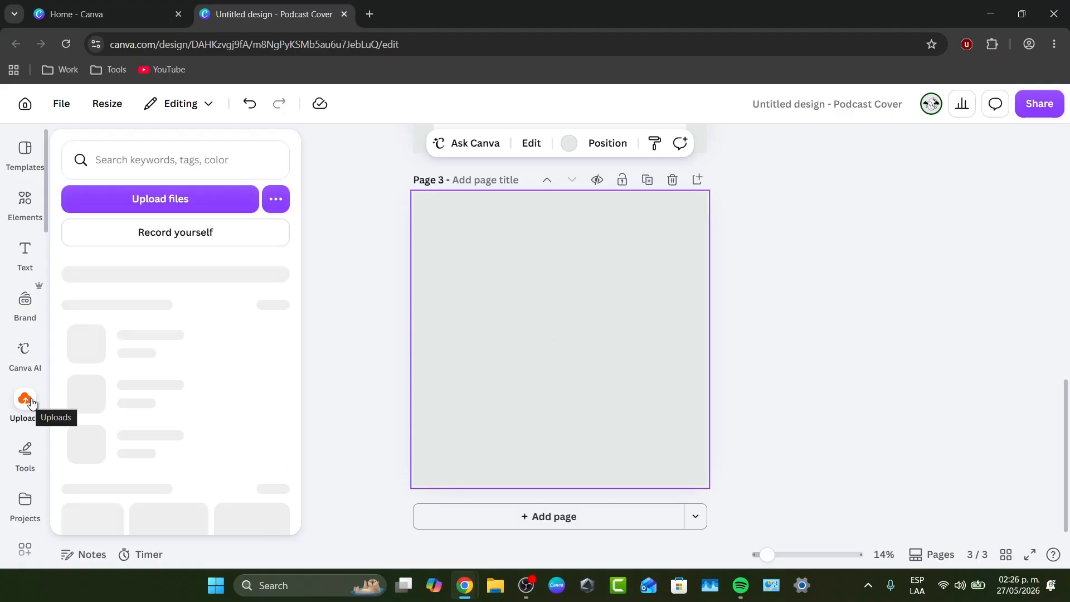
pyautogui.click(235, 200)
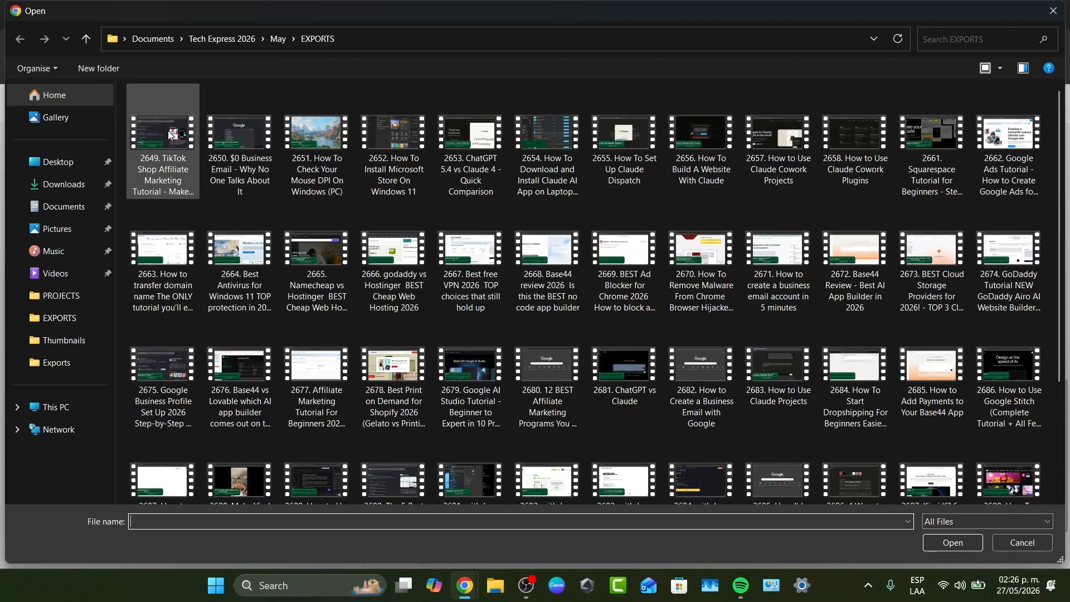
pyautogui.click(1013, 544)
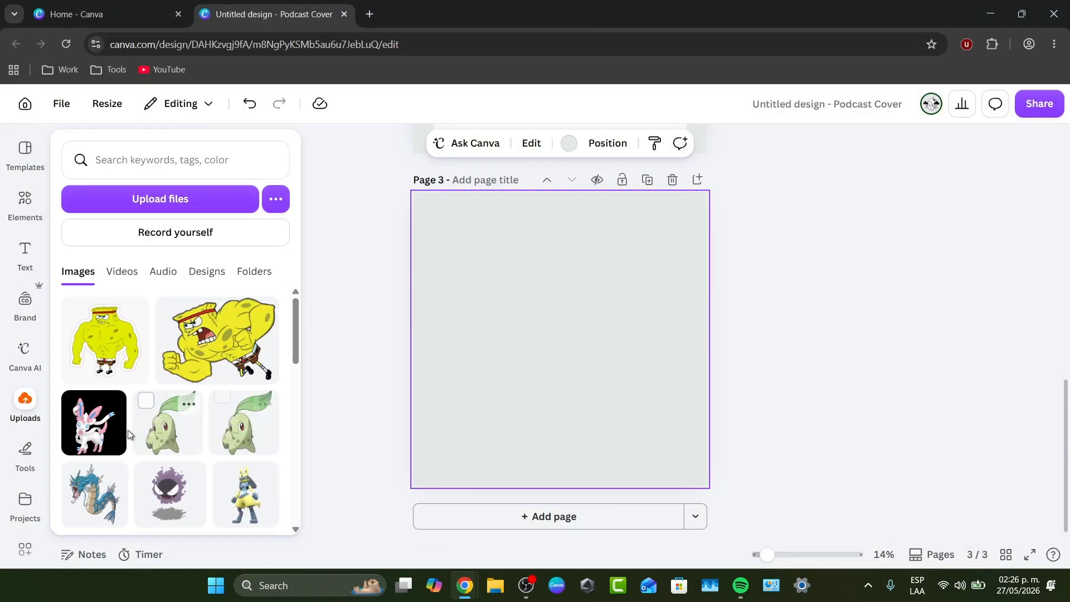
pyautogui.click(93, 422)
pyautogui.click(587, 359)
pyautogui.moveTo(586, 359); pyautogui.dragTo(573, 367)
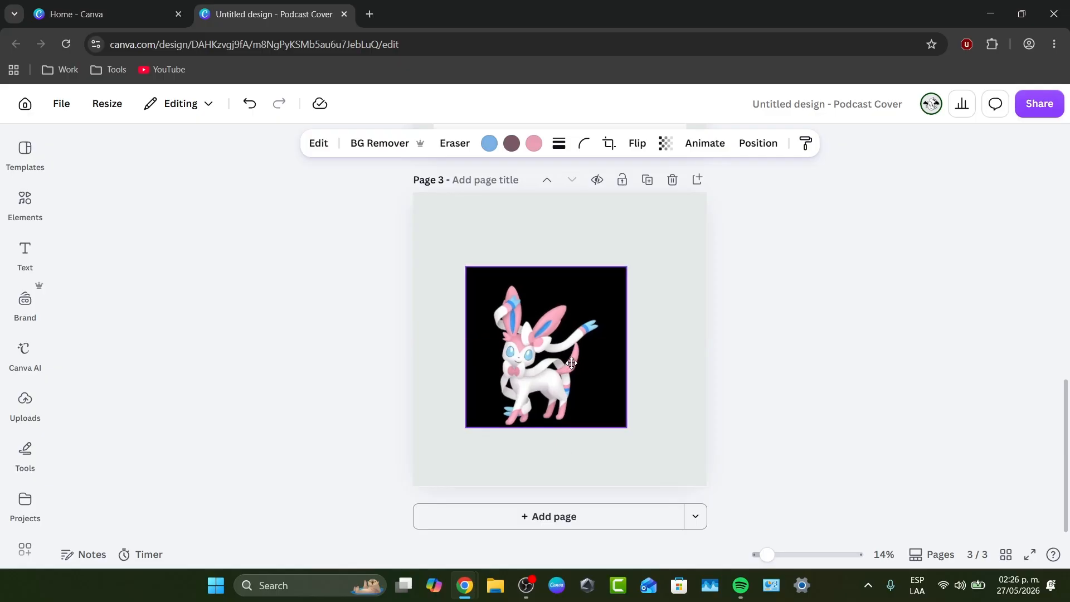
# Enlarge the creature image and centre it on page 3
pyautogui.moveTo(626, 266); pyautogui.dragTo(731, 243)
pyautogui.moveTo(609, 282)
pyautogui.mouseDown()
pyautogui.moveTo(590, 286)
pyautogui.moveTo(607, 279)
pyautogui.moveTo(600, 285)
pyautogui.mouseUp()
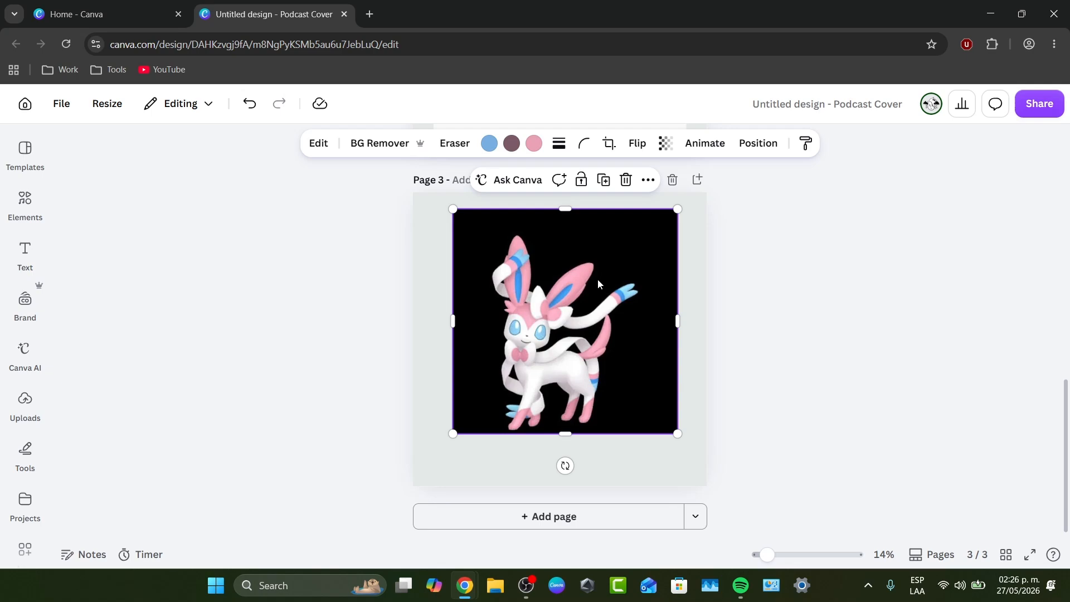
pyautogui.moveTo(598, 280); pyautogui.dragTo(595, 292)
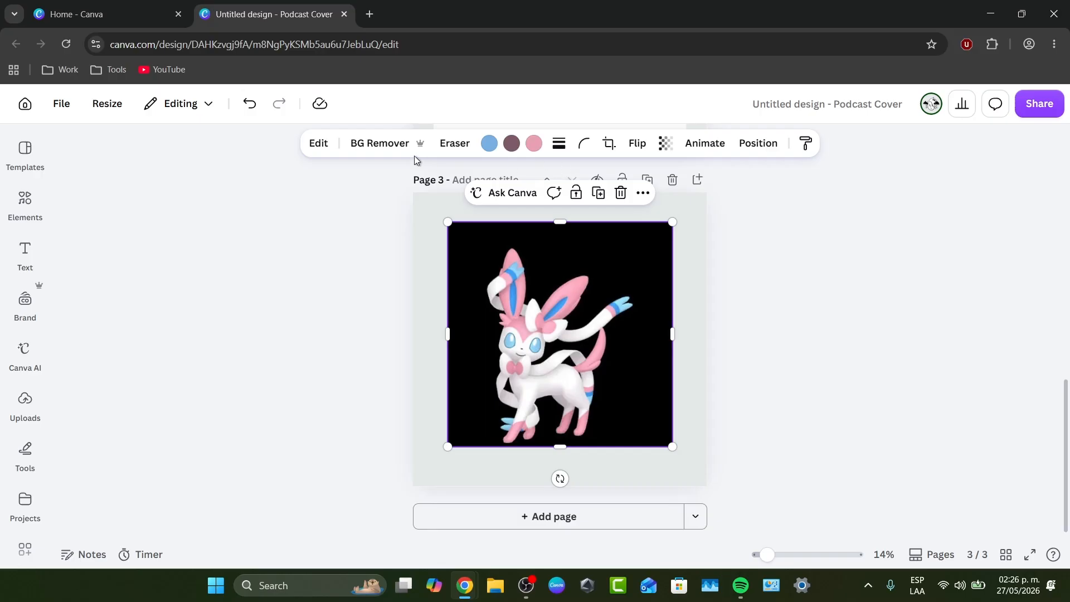
# Remove the black background from the creature image with BG Remover and resize the cutout to fit inside the page
pyautogui.click(385, 144)
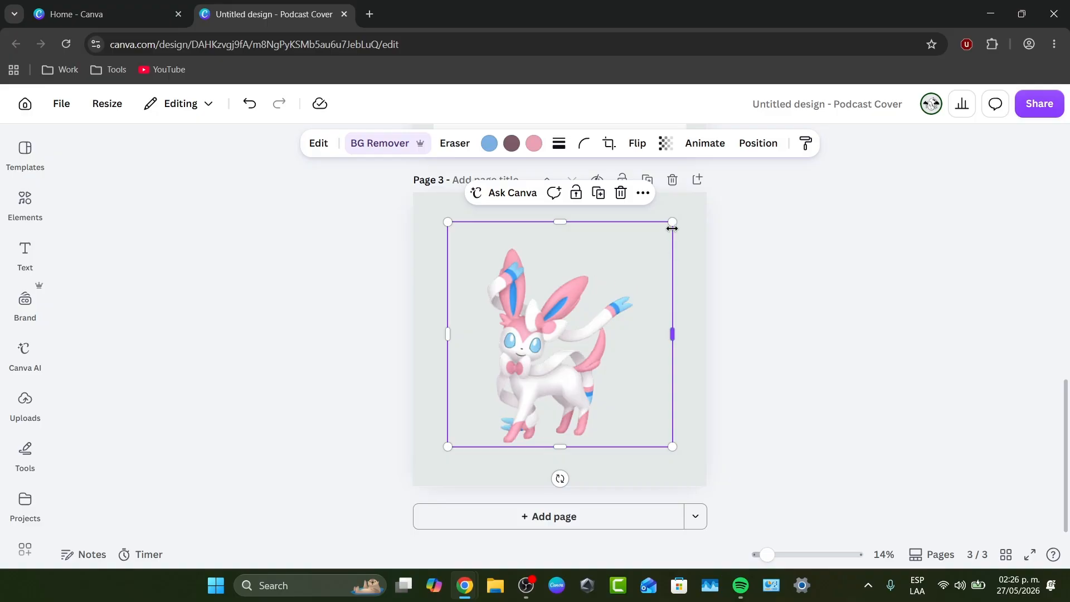
pyautogui.moveTo(672, 227); pyautogui.dragTo(780, 195)
pyautogui.moveTo(652, 282); pyautogui.dragTo(662, 301)
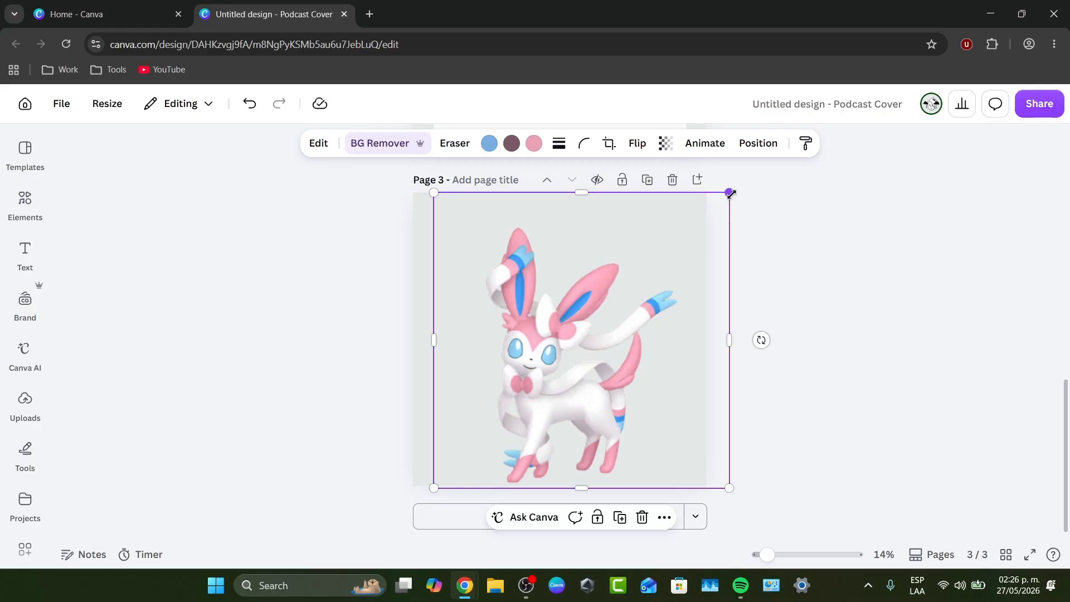
pyautogui.moveTo(731, 194); pyautogui.dragTo(666, 258)
pyautogui.moveTo(602, 323); pyautogui.dragTo(607, 291)
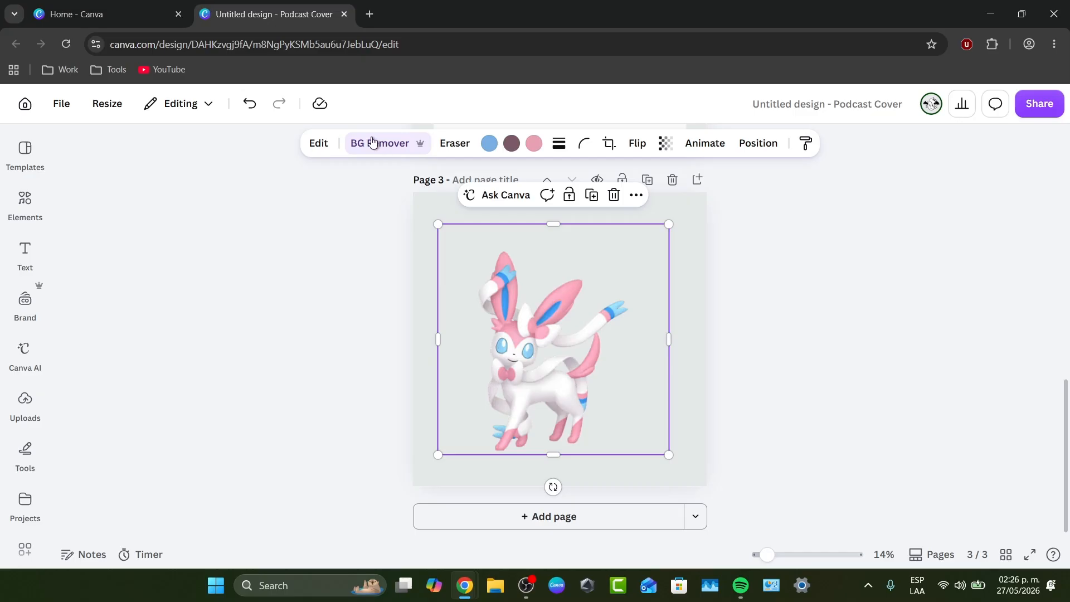
# Separate part of the creature with Magic Grab, using a smaller brush painted over its head area
pyautogui.click(319, 143)
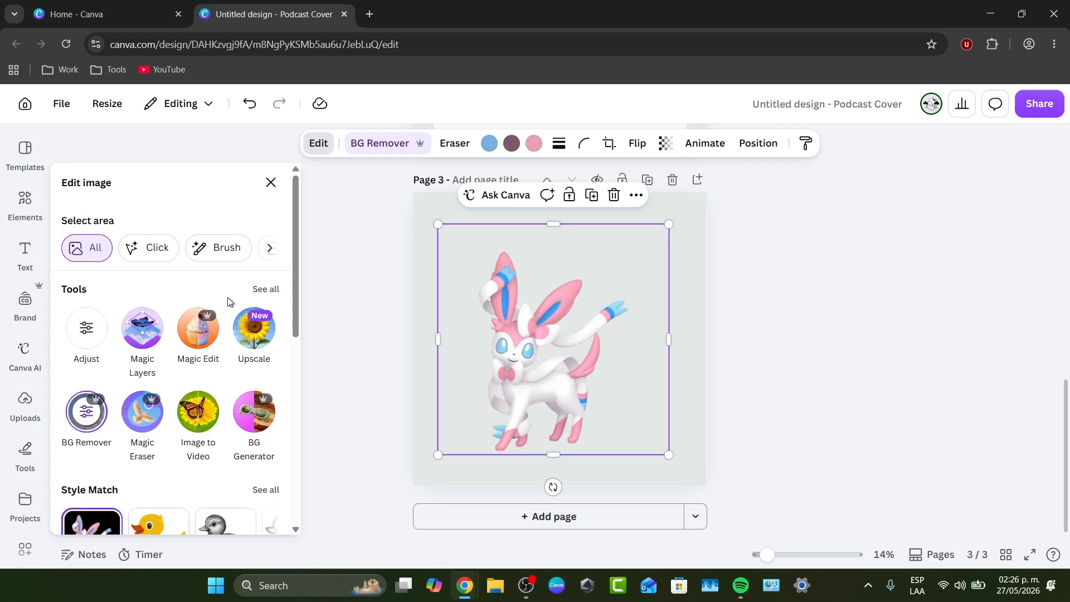
pyautogui.click(273, 289)
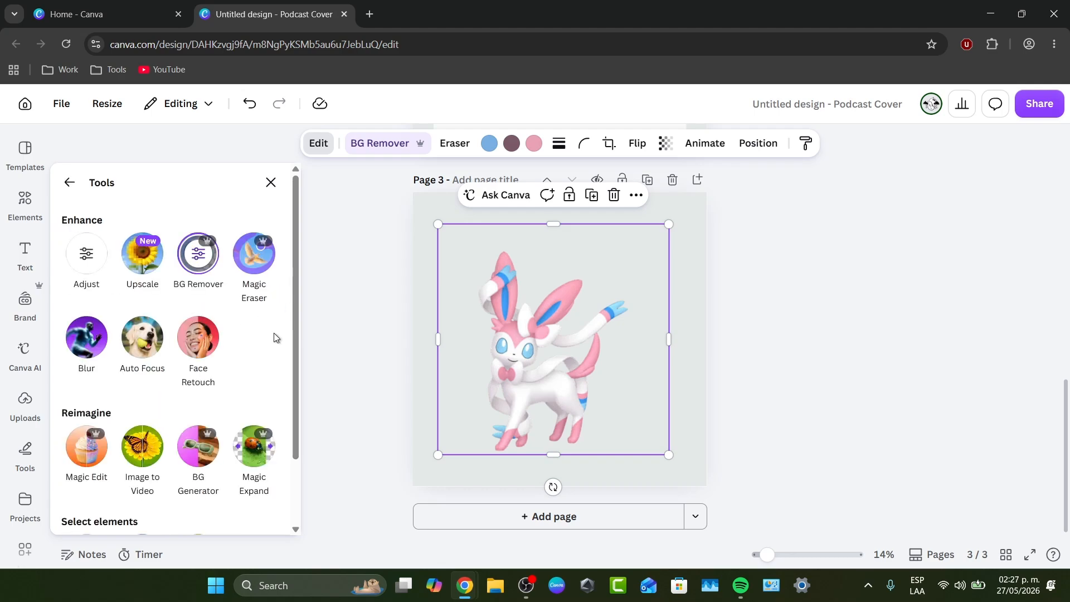
pyautogui.scroll(-1, 264, 342)
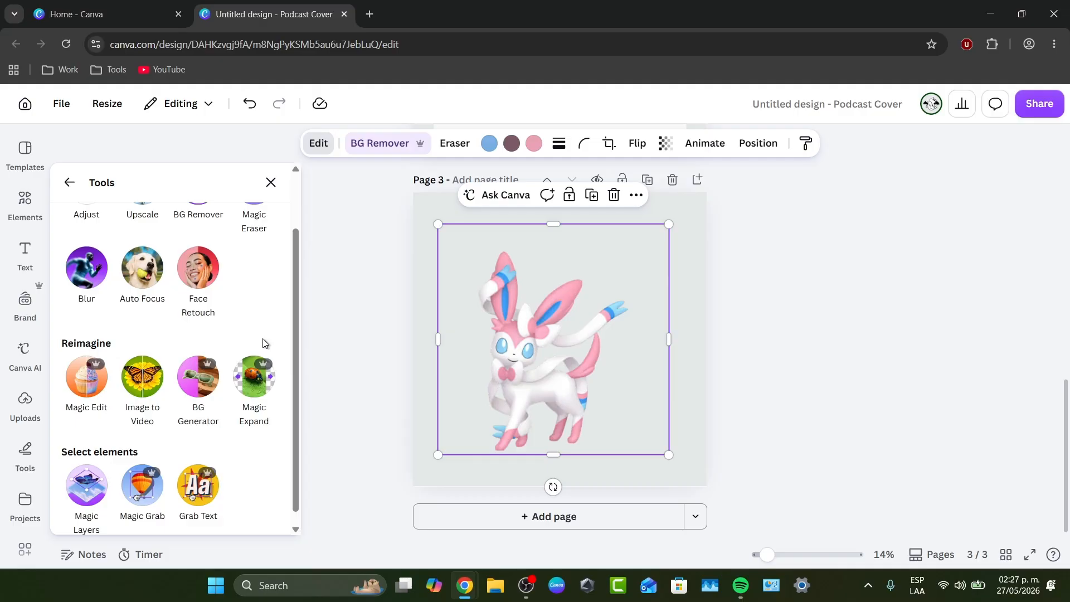
pyautogui.scroll(-1, 262, 339)
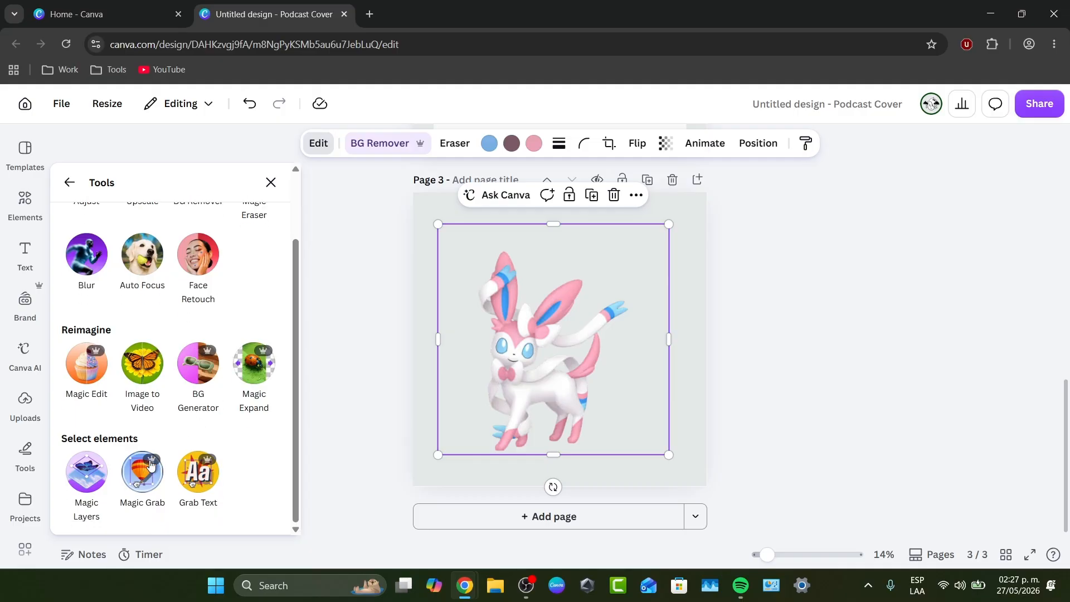
pyautogui.click(142, 474)
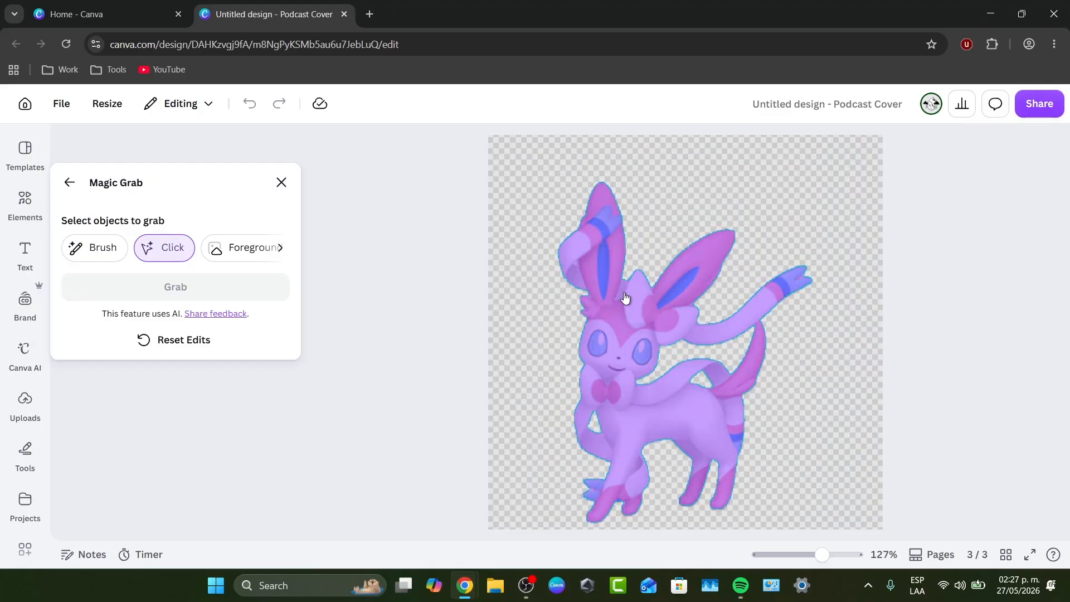
pyautogui.click(608, 345)
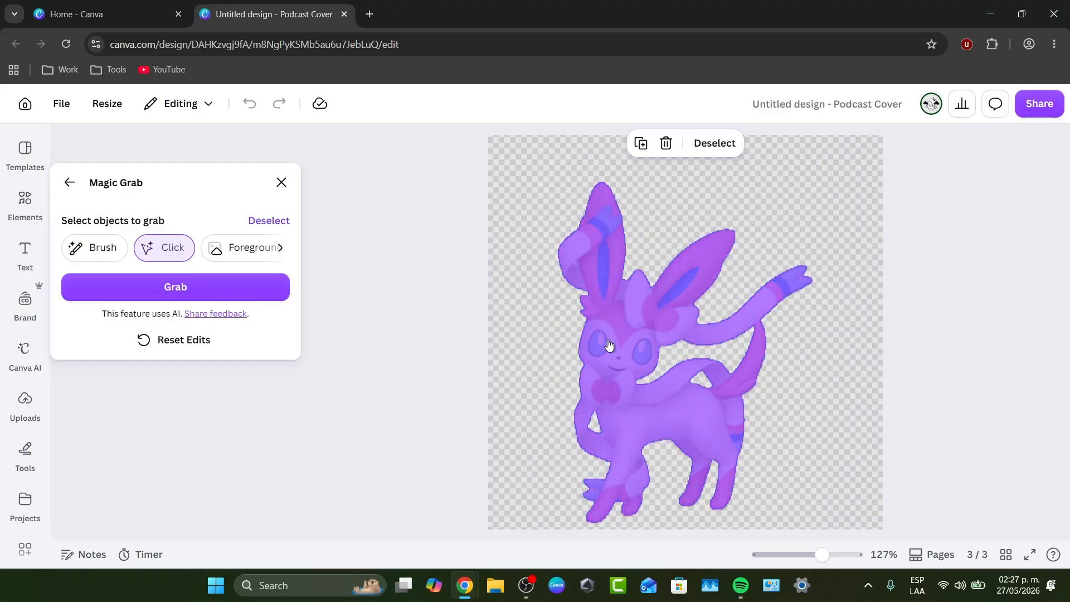
pyautogui.click(109, 248)
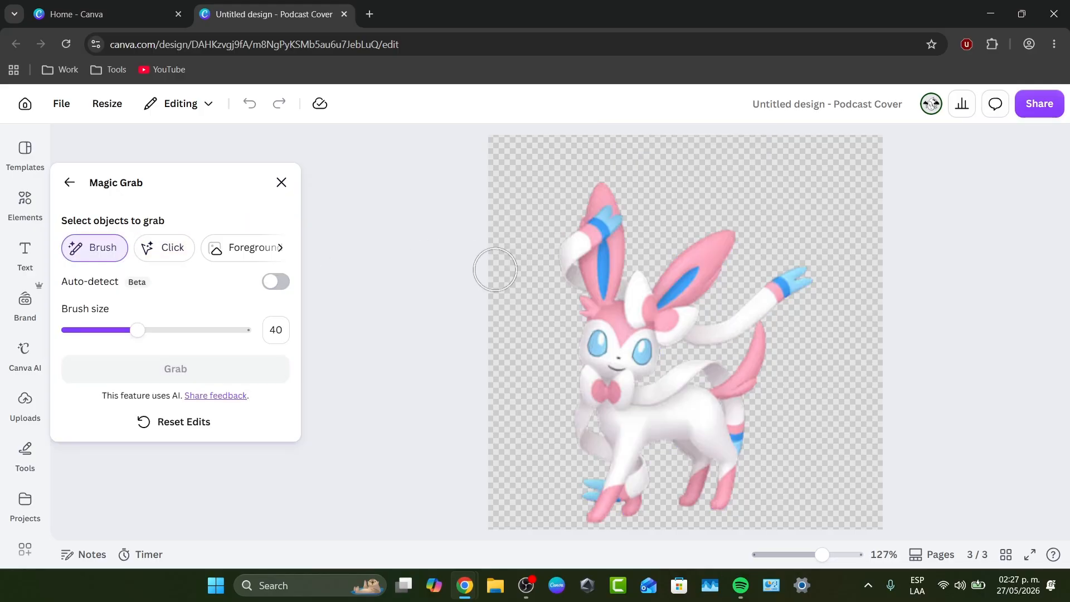
pyautogui.moveTo(123, 334); pyautogui.dragTo(88, 331)
pyautogui.moveTo(588, 295)
pyautogui.mouseDown()
pyautogui.moveTo(564, 277)
pyautogui.moveTo(624, 226)
pyautogui.moveTo(612, 204)
pyautogui.moveTo(557, 256)
pyautogui.moveTo(612, 228)
pyautogui.moveTo(602, 224)
pyautogui.moveTo(629, 233)
pyautogui.moveTo(608, 284)
pyautogui.moveTo(613, 304)
pyautogui.moveTo(638, 273)
pyautogui.moveTo(655, 293)
pyautogui.moveTo(678, 265)
pyautogui.moveTo(728, 246)
pyautogui.moveTo(741, 256)
pyautogui.moveTo(672, 319)
pyautogui.moveTo(714, 327)
pyautogui.moveTo(805, 273)
pyautogui.moveTo(753, 328)
pyautogui.moveTo(723, 499)
pyautogui.moveTo(714, 462)
pyautogui.moveTo(685, 496)
pyautogui.moveTo(693, 454)
pyautogui.moveTo(655, 374)
pyautogui.mouseUp()
pyautogui.click(178, 369)
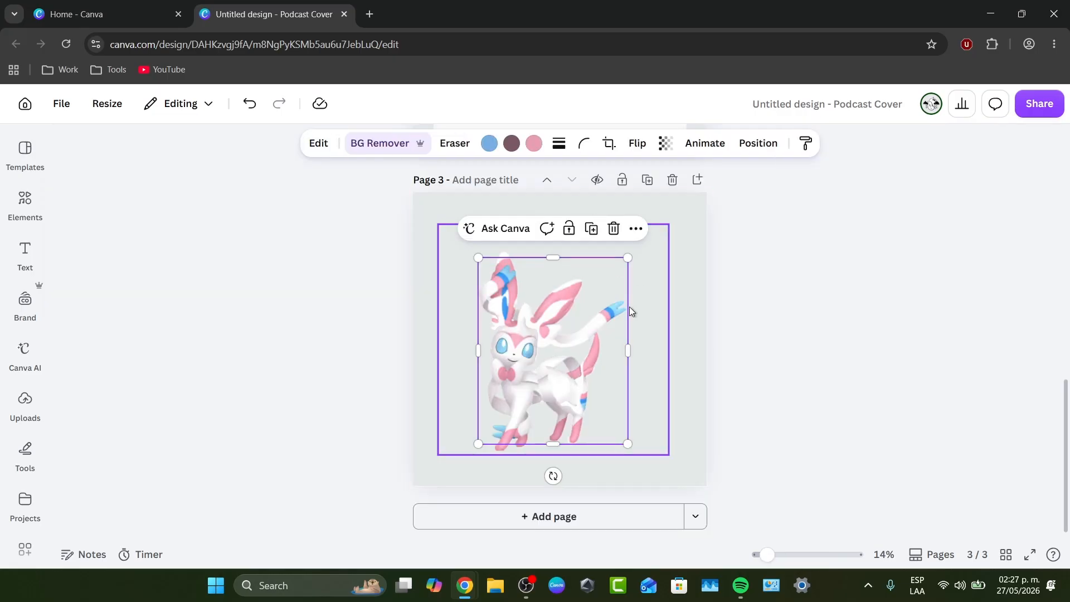
# Move the grabbed piece and the remaining creature image around page 3
pyautogui.moveTo(599, 369)
pyautogui.mouseDown()
pyautogui.moveTo(641, 353)
pyautogui.moveTo(647, 318)
pyautogui.moveTo(674, 338)
pyautogui.moveTo(662, 346)
pyautogui.moveTo(616, 334)
pyautogui.moveTo(568, 359)
pyautogui.moveTo(568, 370)
pyautogui.moveTo(609, 355)
pyautogui.mouseUp()
pyautogui.moveTo(505, 393); pyautogui.dragTo(533, 385)
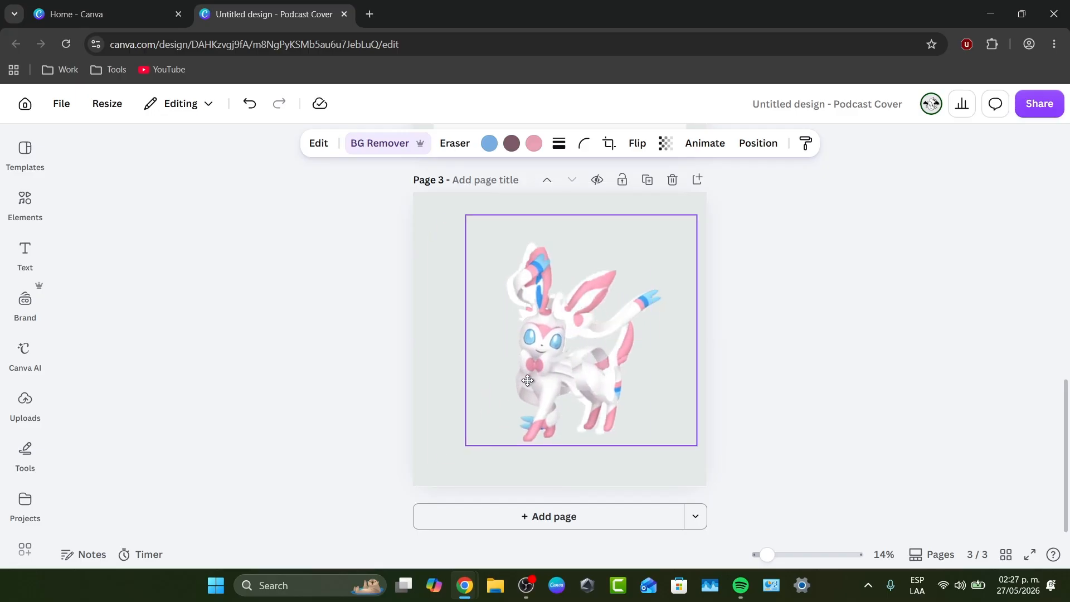
pyautogui.moveTo(620, 330); pyautogui.dragTo(619, 329)
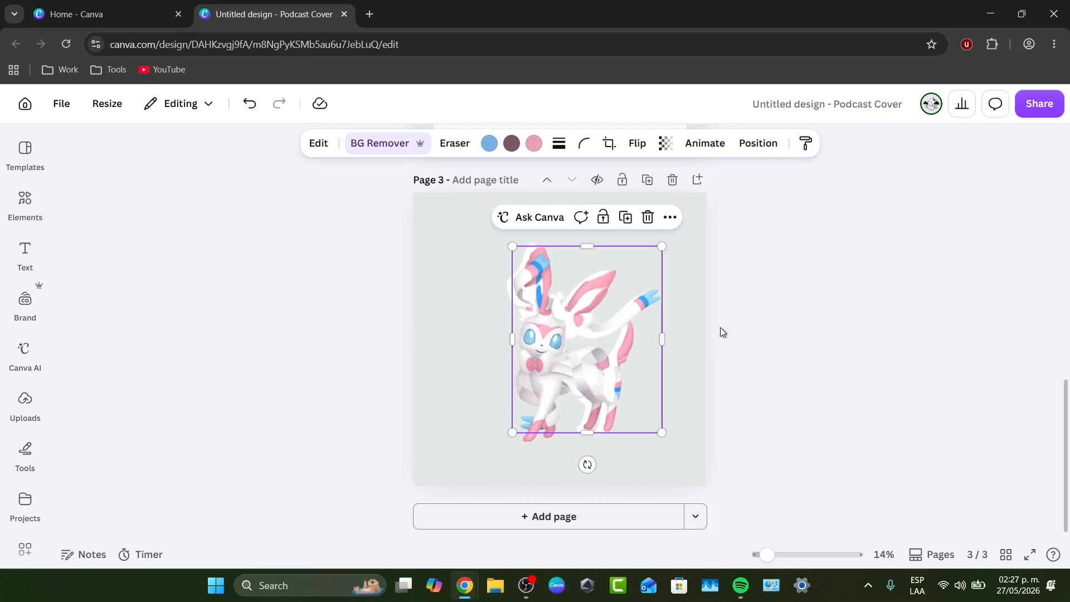
# Undo the piece moves and the Magic Grab edit
pyautogui.hotkey('ctrl', 'z')
pyautogui.hotkey('ctrl', 'z')
pyautogui.hotkey('ctrl', 'z')
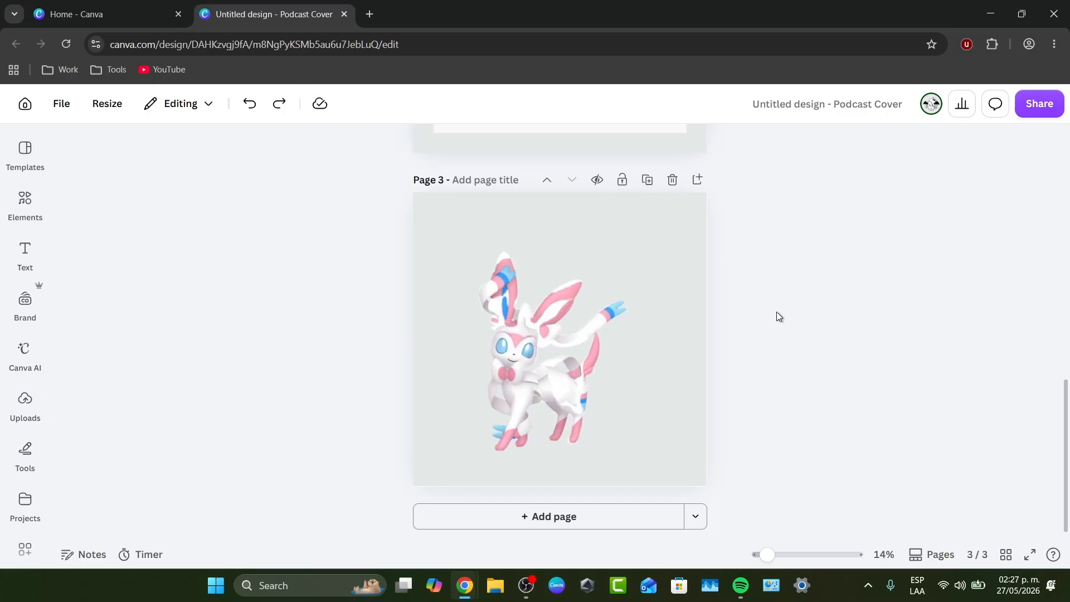
# Centre the creature cutout on page 3 and select that page
pyautogui.moveTo(547, 367)
pyautogui.mouseDown()
pyautogui.moveTo(564, 349)
pyautogui.moveTo(545, 368)
pyautogui.moveTo(554, 372)
pyautogui.mouseUp()
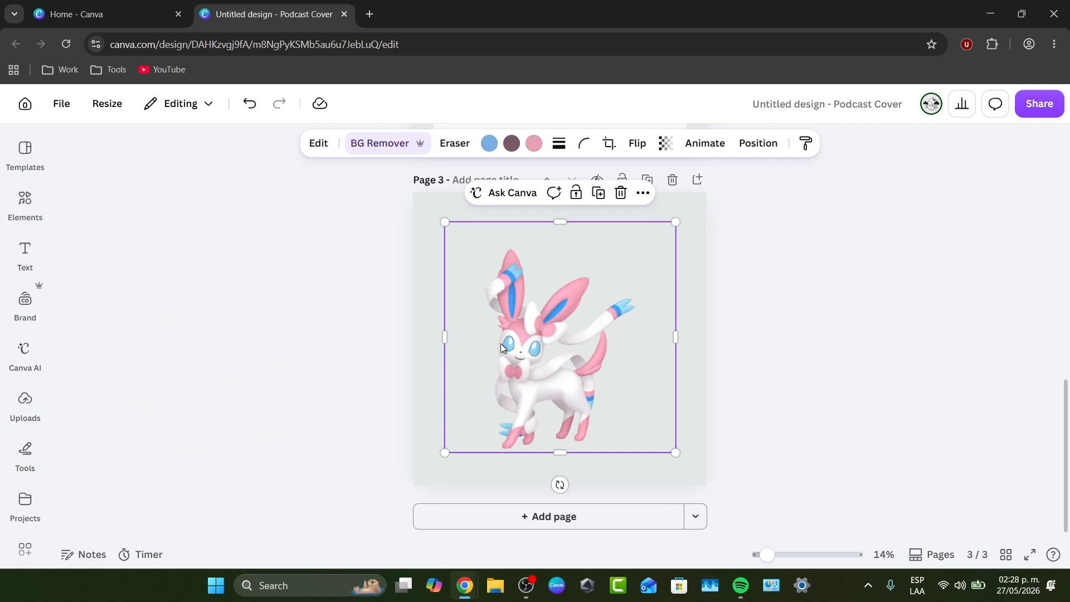
pyautogui.scroll(10, 500, 343)
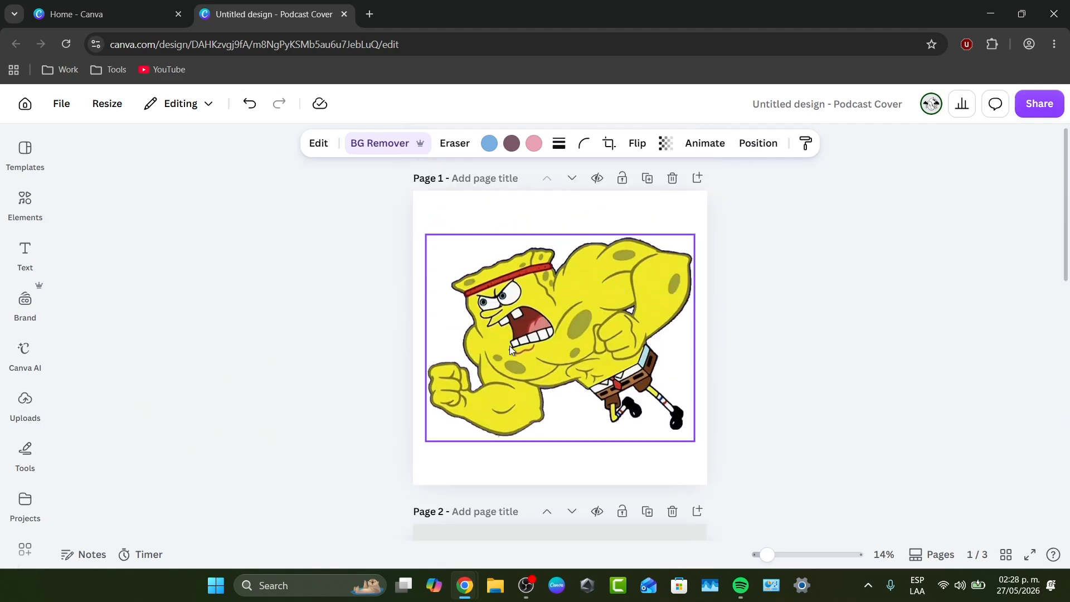
pyautogui.scroll(-10, 509, 345)
pyautogui.click(690, 310)
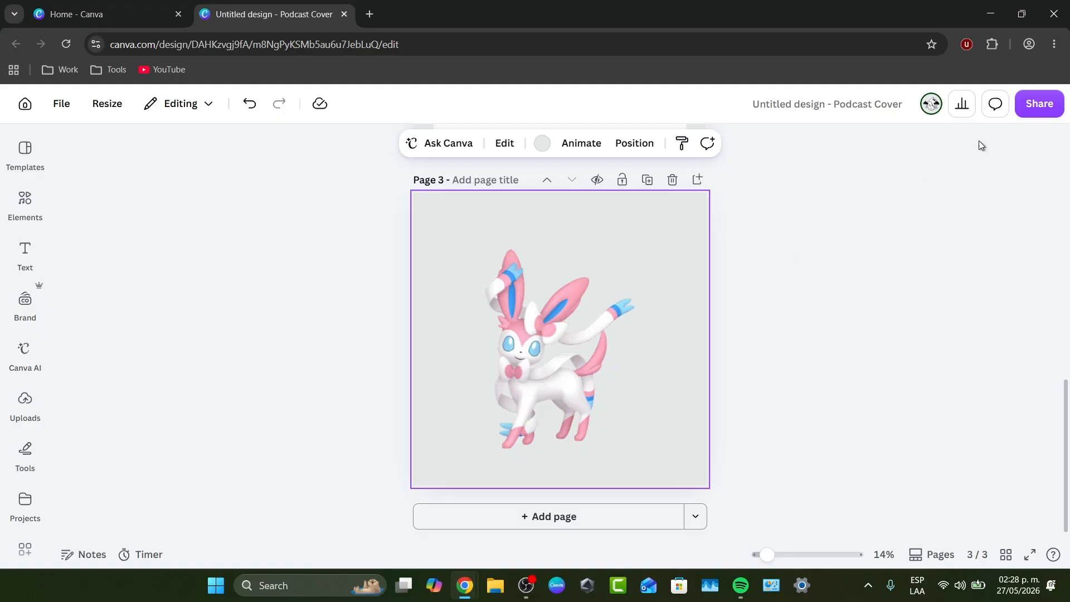
# Set the download options to PNG for page 3 only, and close them without downloading
pyautogui.click(1029, 103)
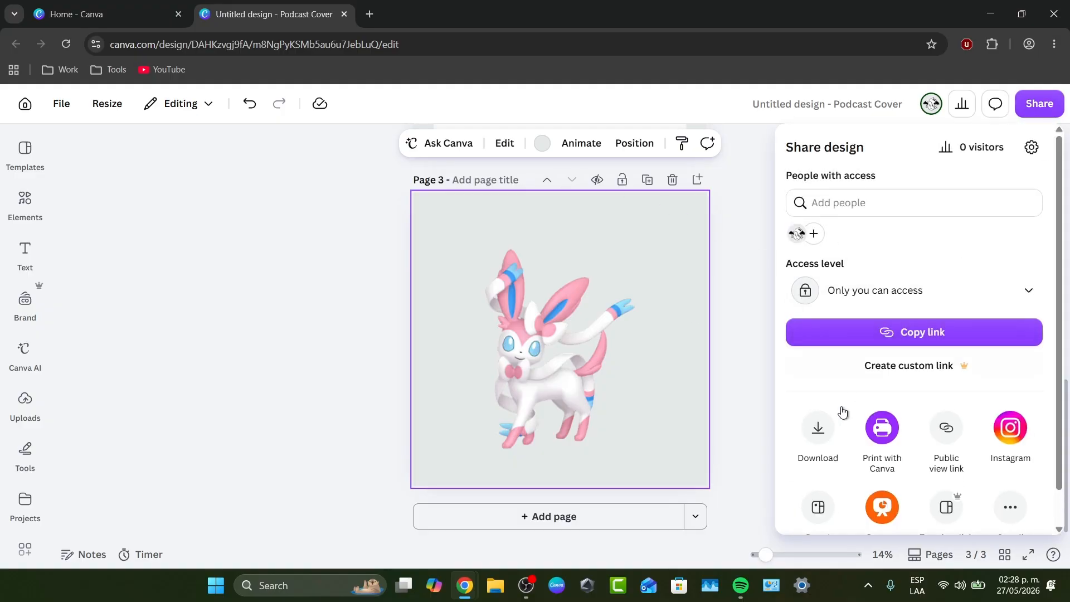
pyautogui.click(830, 421)
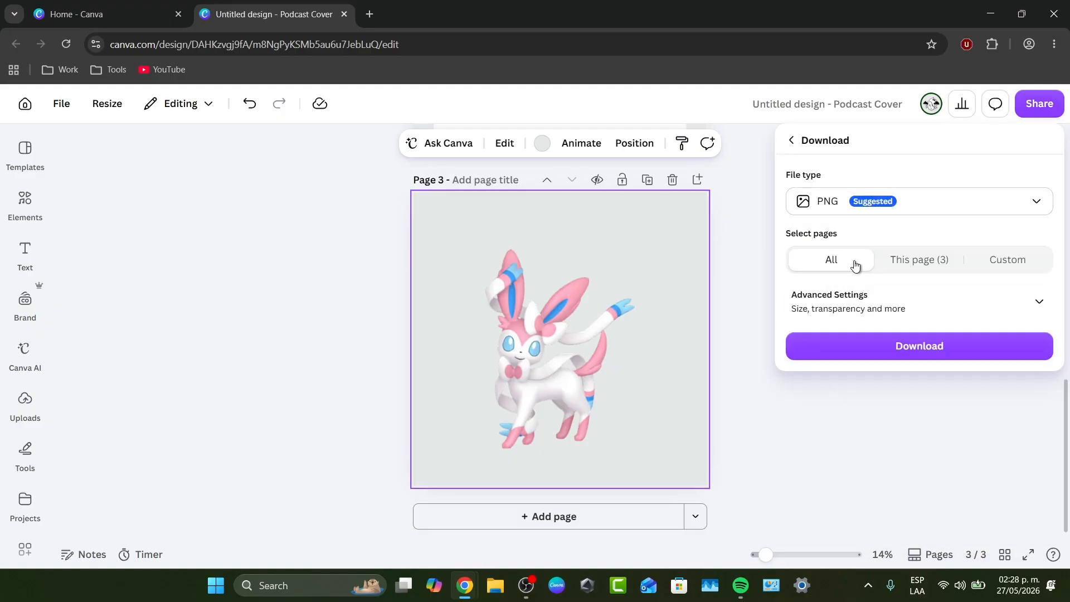
pyautogui.click(918, 262)
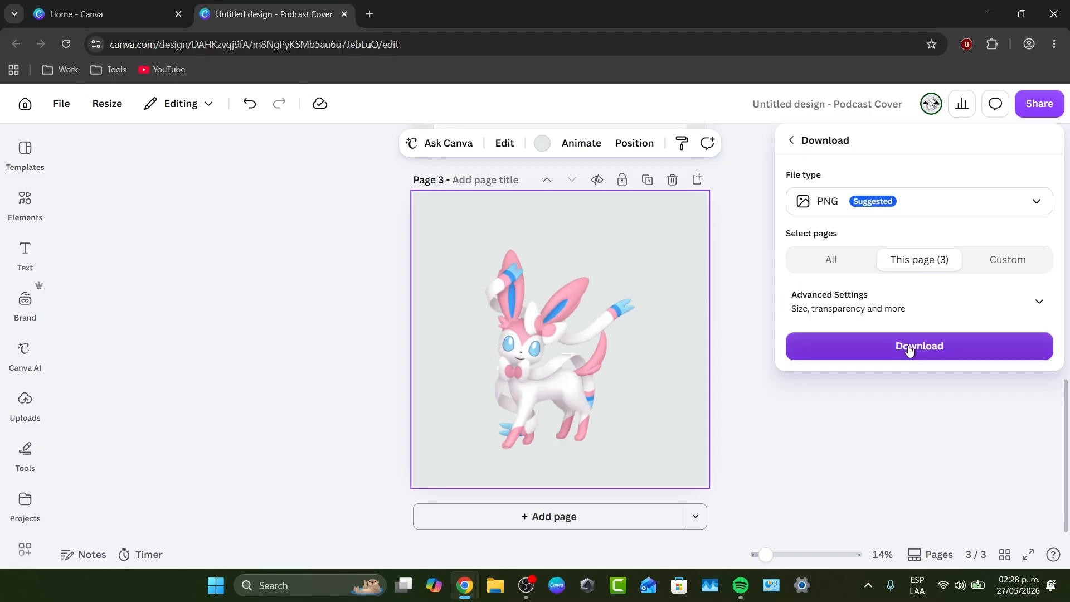
pyautogui.click(581, 382)
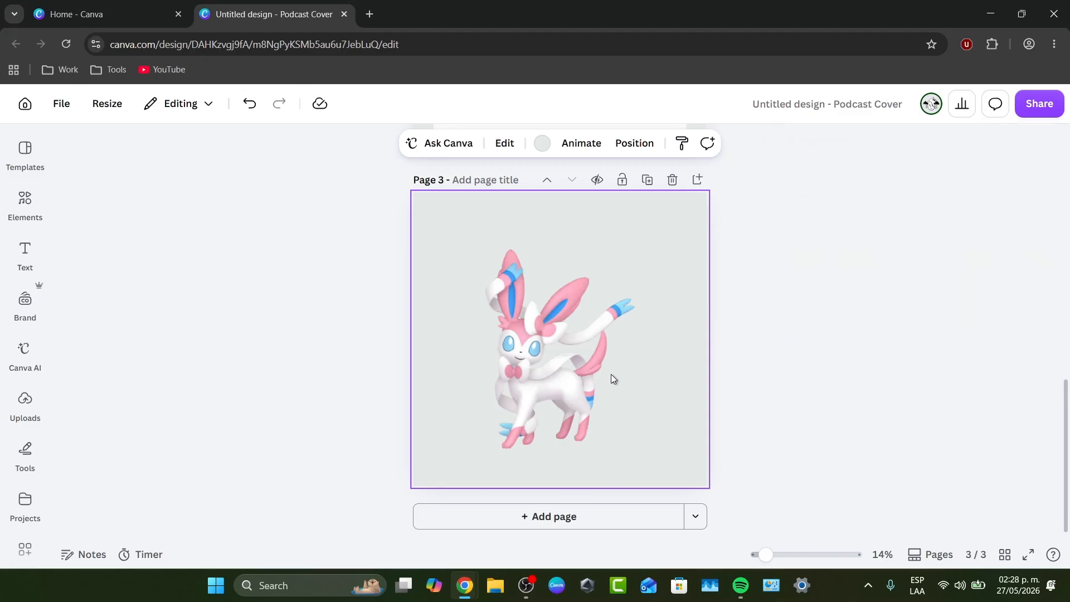
# Search the web for "background remover free" in a new browser tab and open the remove.bg site
pyautogui.click(369, 12)
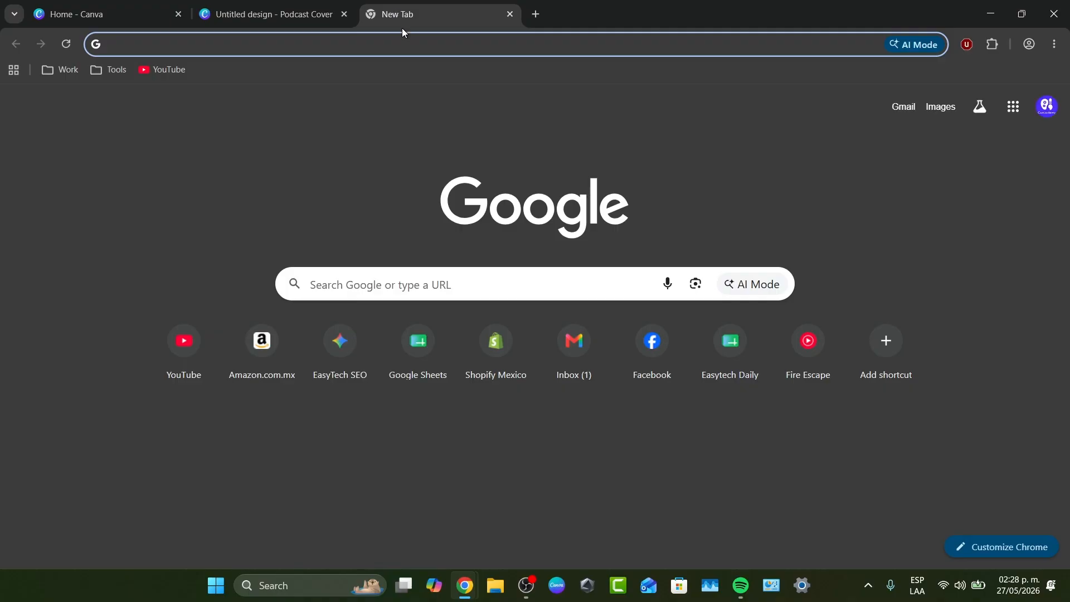
pyautogui.write('background ')
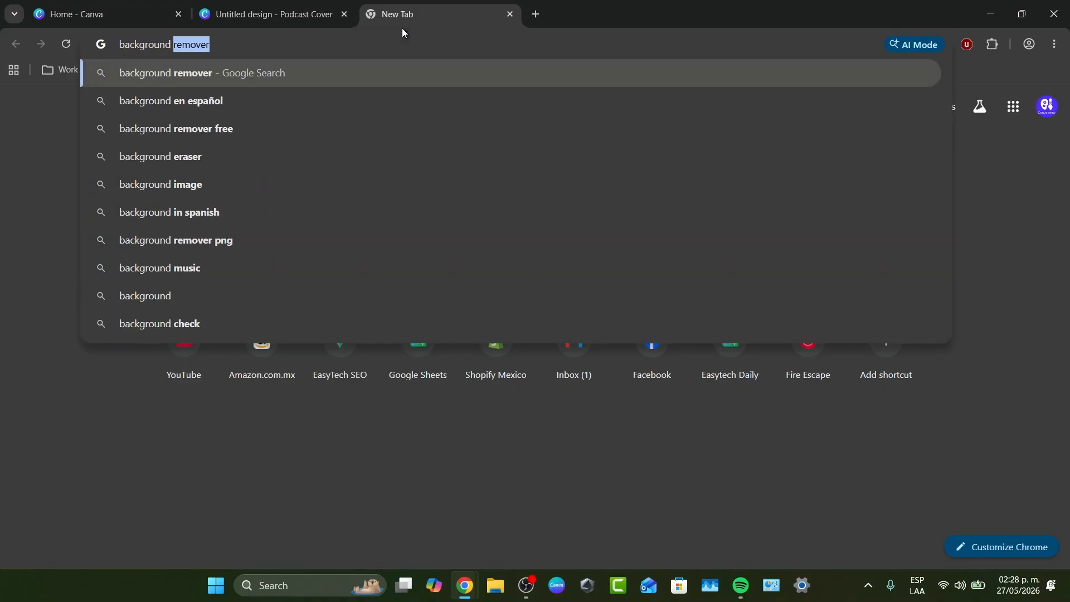
pyautogui.write('remover free')
pyautogui.press('Return')
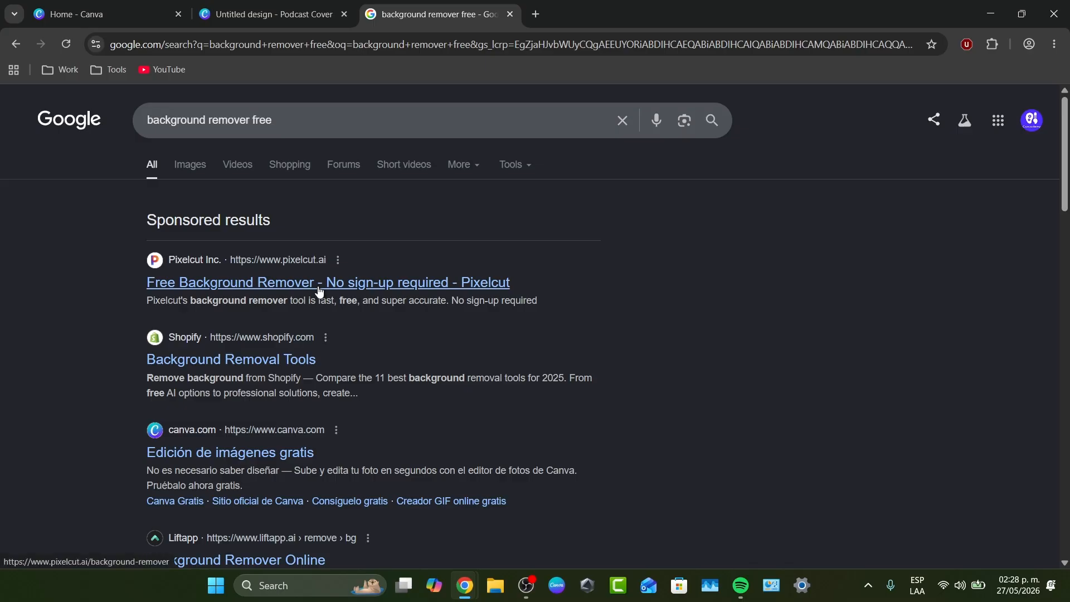
pyautogui.scroll(-4, 318, 287)
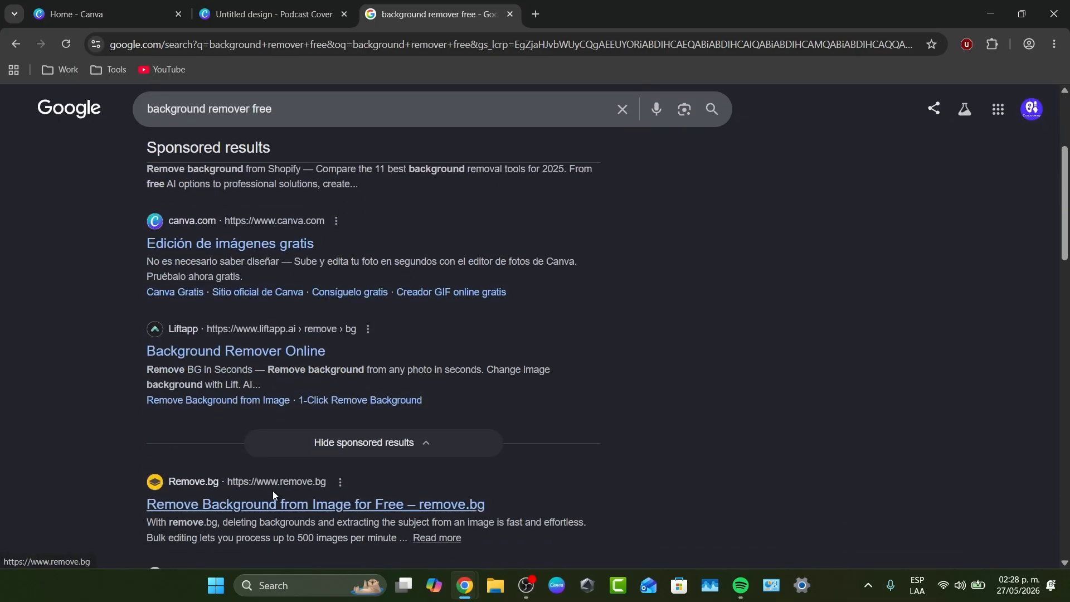
pyautogui.click(270, 503)
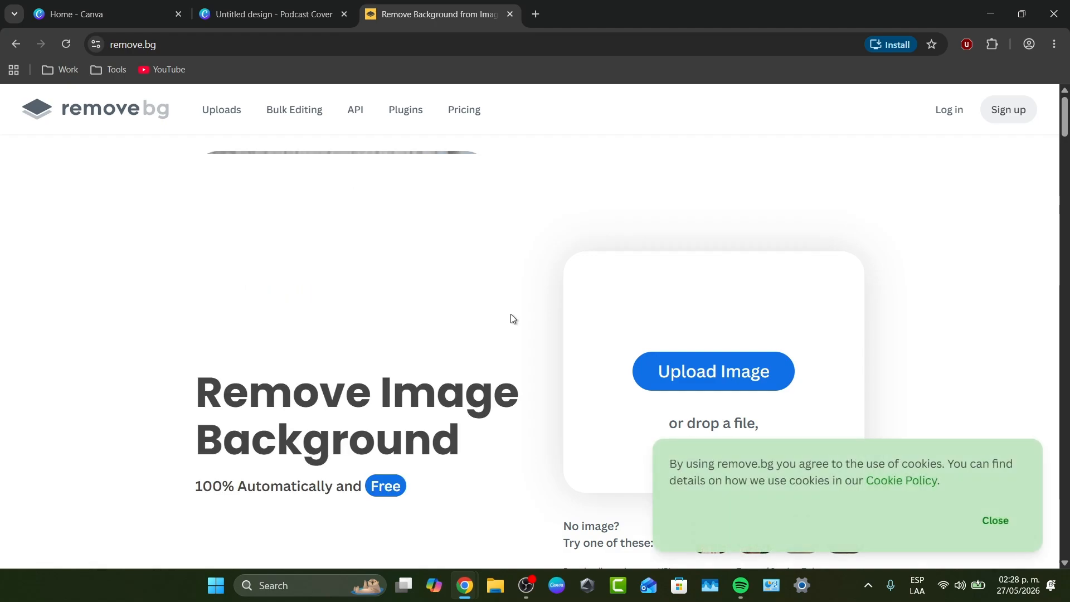
# Dismiss the cookie notice and upload pineapple_pete_a07241b2 from the Downloads folder for background removal
pyautogui.click(966, 526)
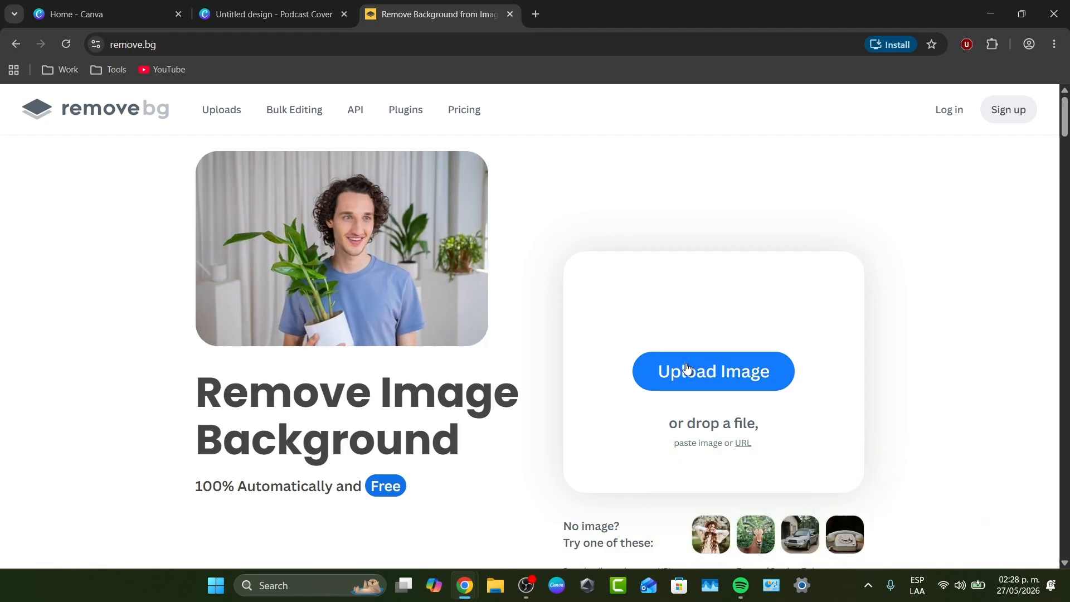
pyautogui.click(687, 369)
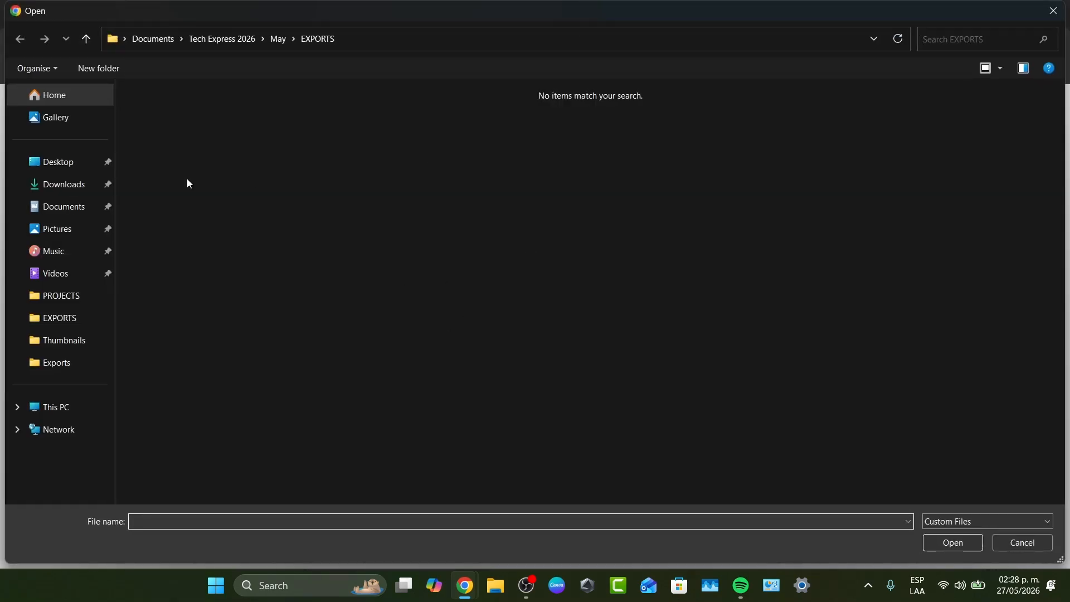
pyautogui.click(62, 186)
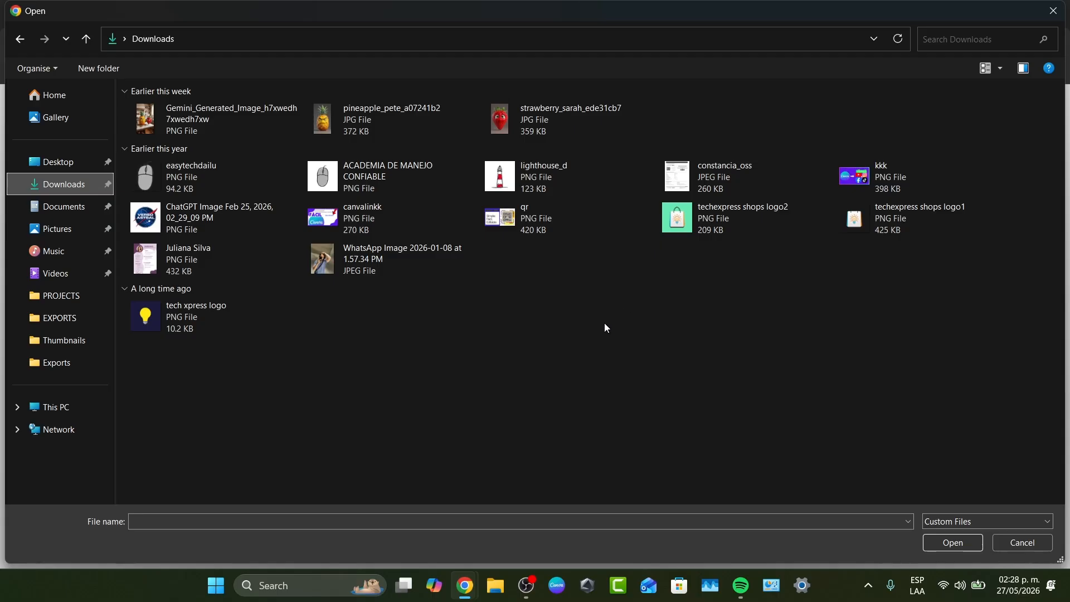
pyautogui.click(470, 133)
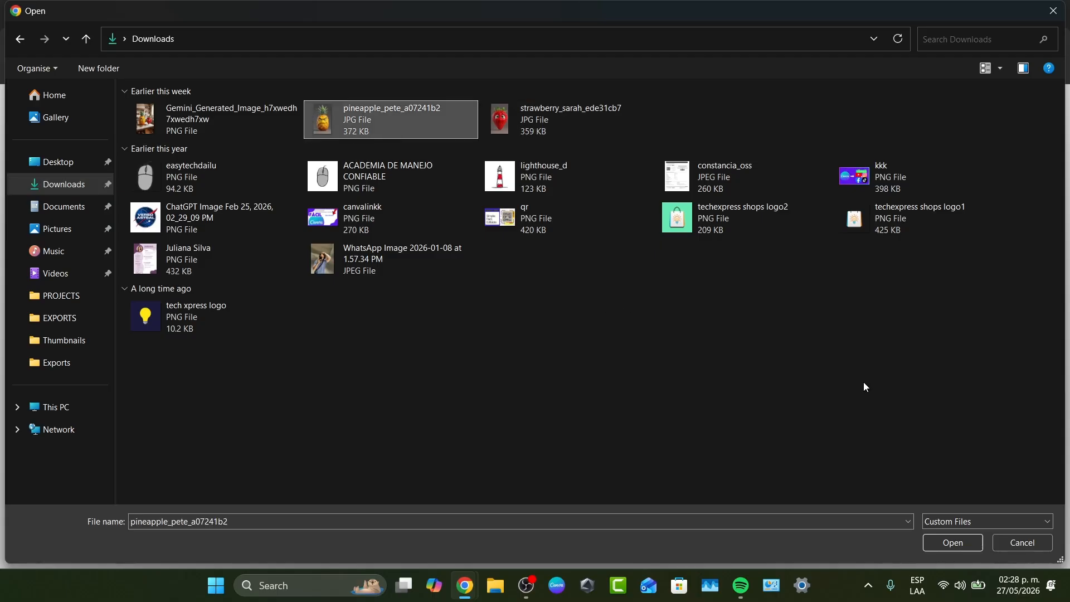
pyautogui.click(954, 543)
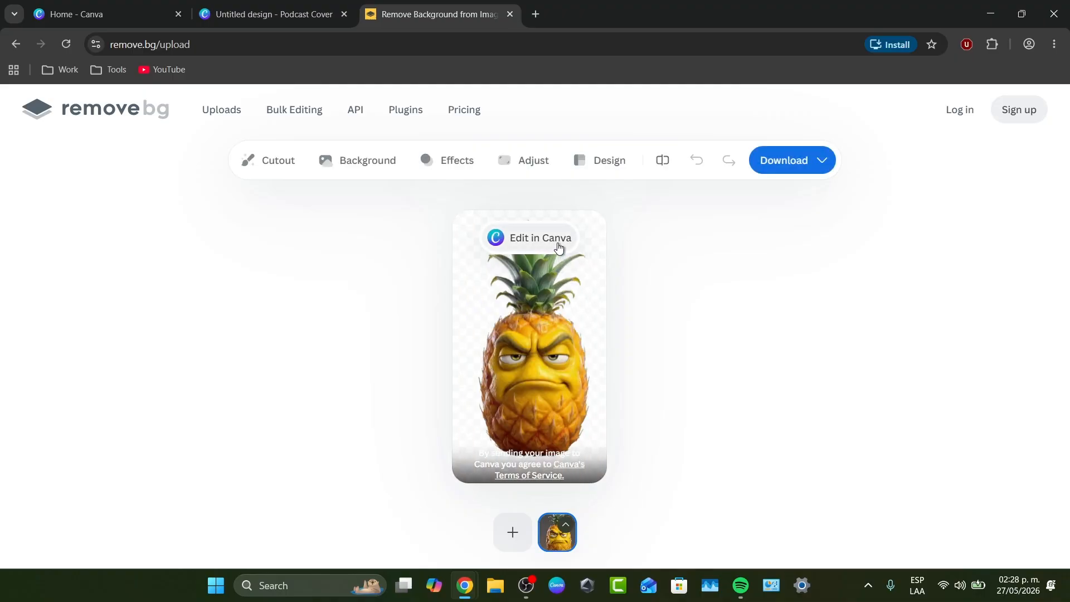
# Check the download size options, inspect the pineapple cutout's edges up close, and close the remove.bg page
pyautogui.click(803, 161)
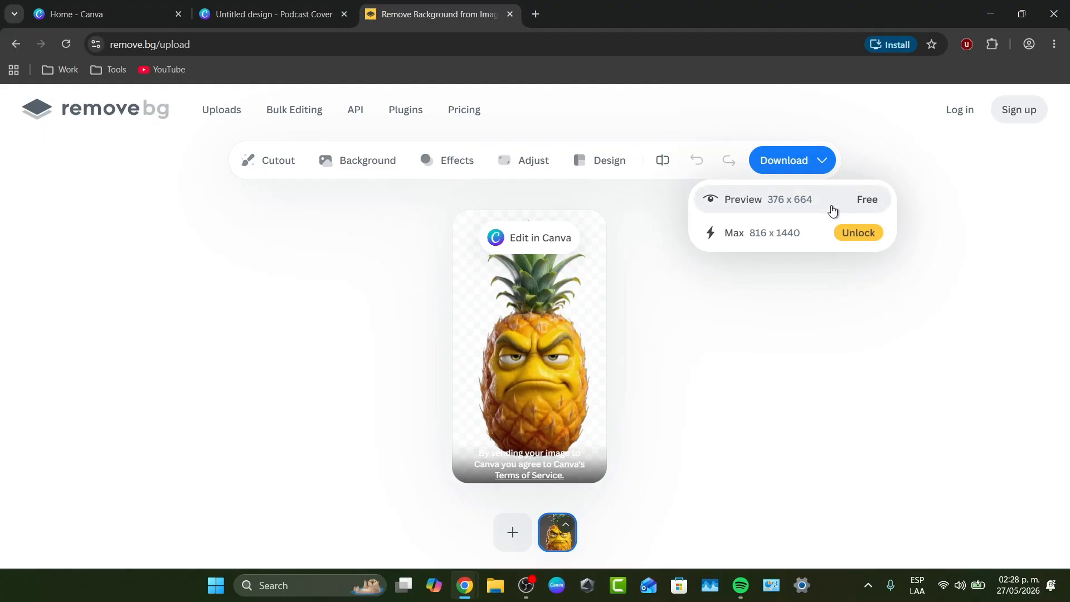
pyautogui.click(573, 331)
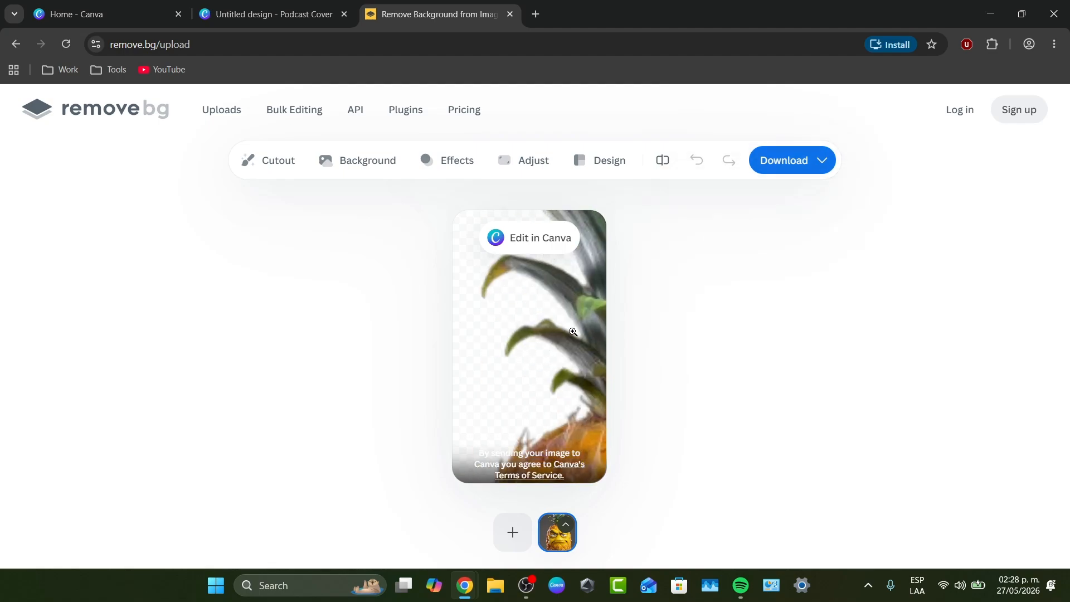
pyautogui.click(525, 296)
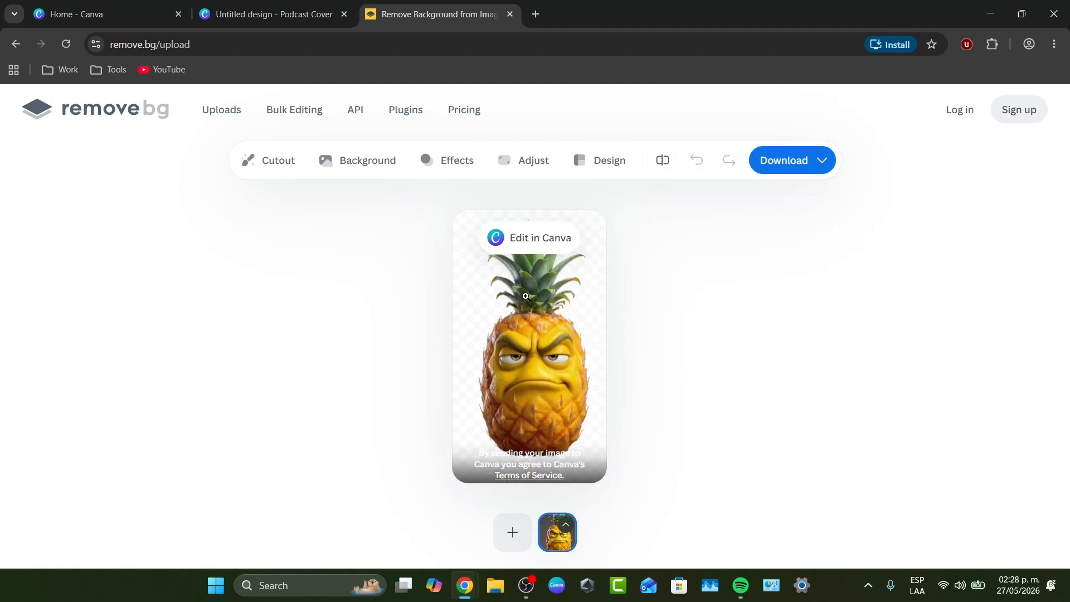
pyautogui.click(581, 299)
pyautogui.click(553, 295)
pyautogui.click(601, 264)
pyautogui.click(585, 271)
pyautogui.click(510, 14)
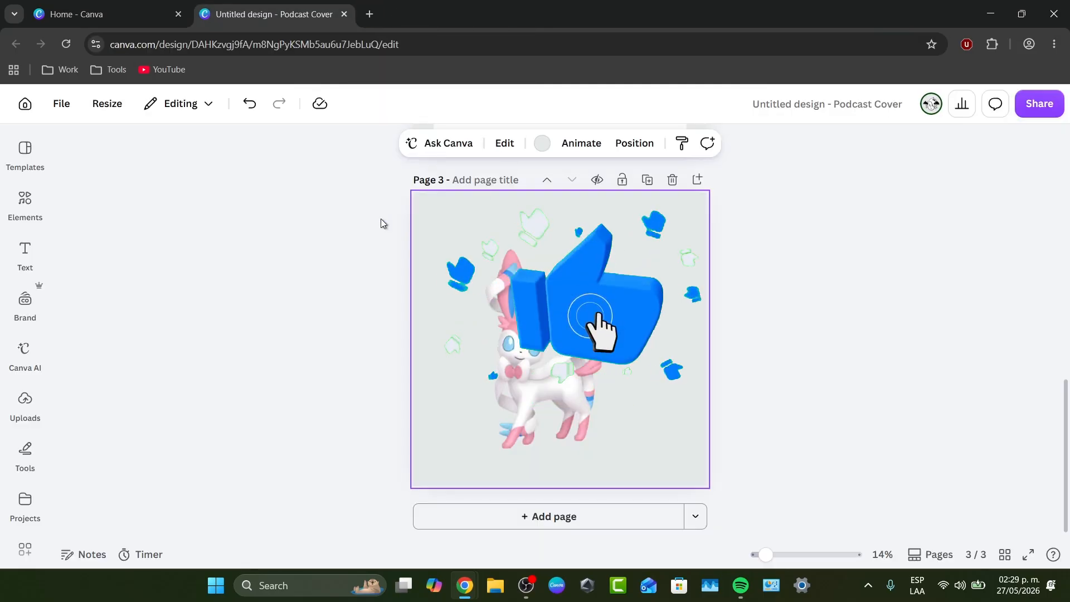